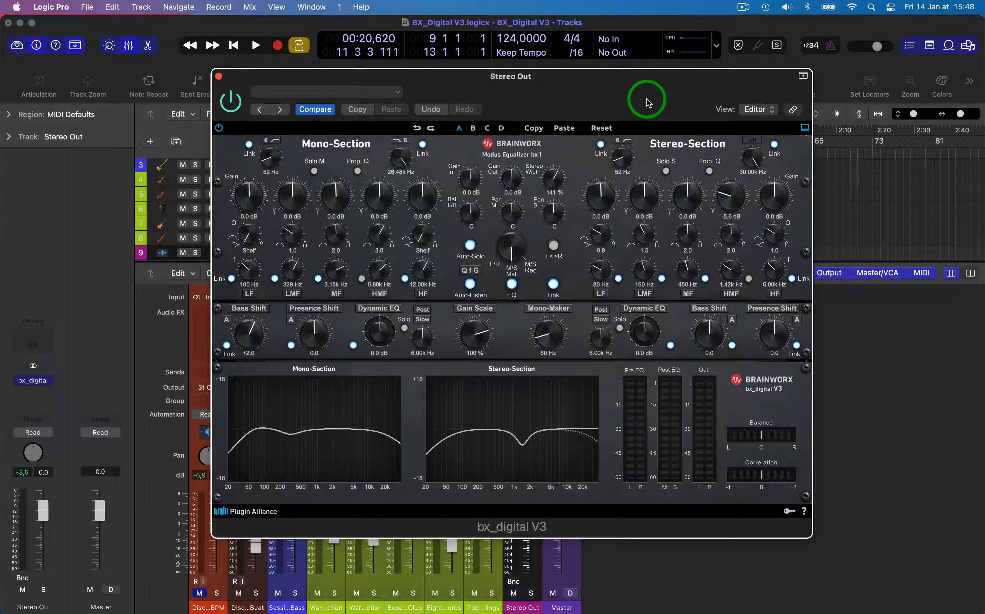
{"action": "mouse_move", "coordinate": [647, 102]}
{"action": "left_mouse_down"}
{"action": "mouse_move", "coordinate": [656, 108]}
{"action": "mouse_move", "coordinate": [649, 103]}
{"action": "left_mouse_up"}
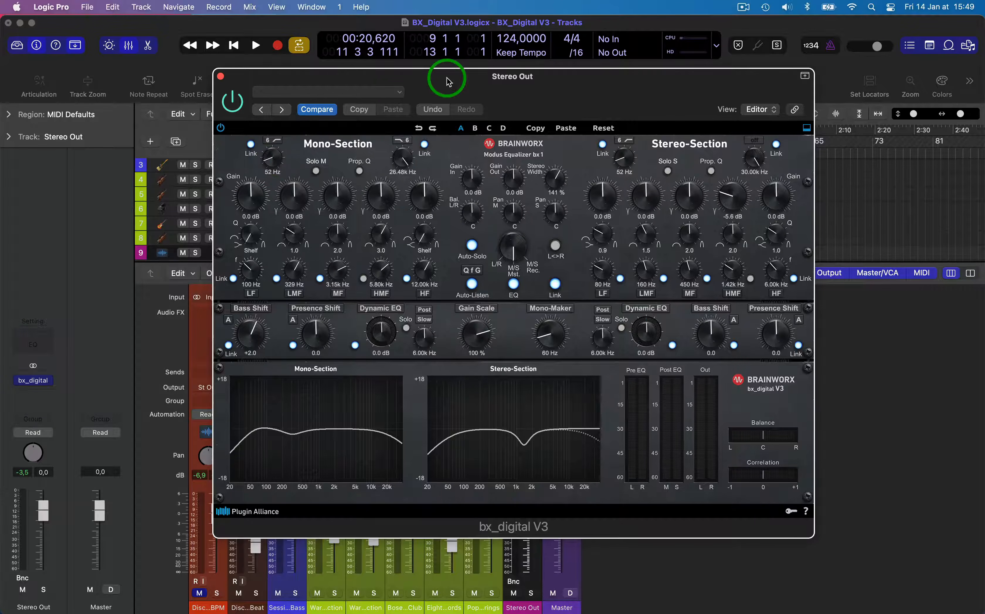
{"action": "left_click_drag", "start_coordinate": [448, 81], "coordinate": [574, 34]}
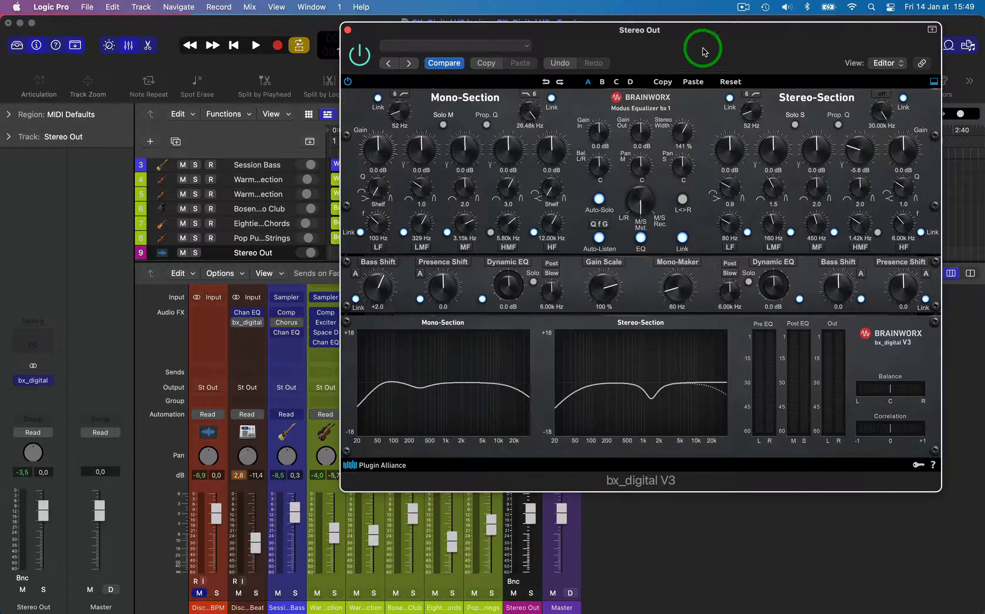
{"action": "left_click_drag", "start_coordinate": [709, 41], "coordinate": [574, 78]}
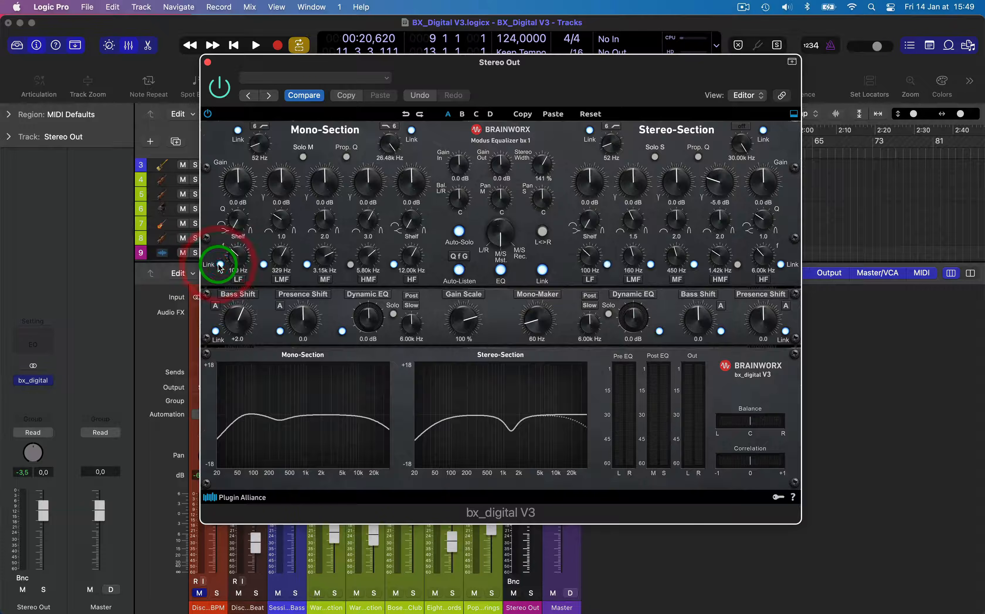
- Set the LF band to 116 Hz in both sections and, unlinked, to +0.1 dB in the Mono-Section and -2.2 dB in the Stereo-Section
{"action": "left_click_drag", "start_coordinate": [220, 267], "coordinate": [235, 251]}
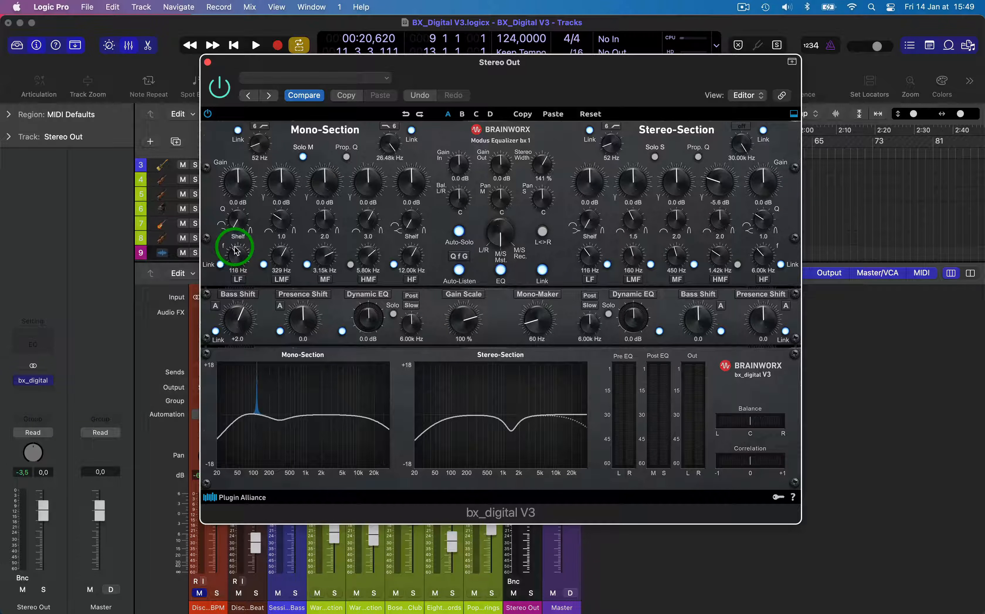
{"action": "left_click_drag", "start_coordinate": [236, 250], "coordinate": [236, 251]}
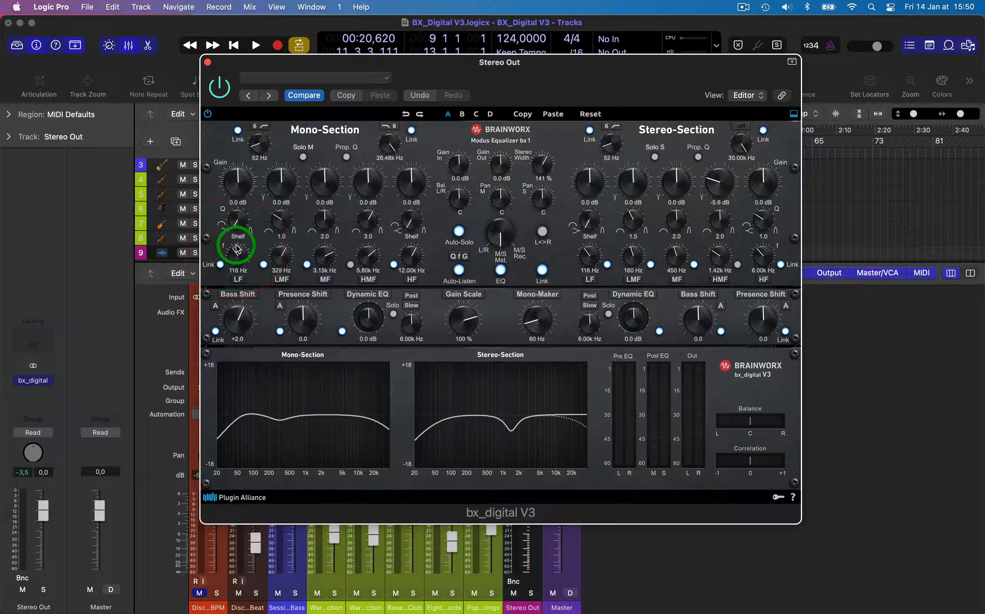
{"action": "mouse_move", "coordinate": [234, 183]}
{"action": "left_mouse_down"}
{"action": "mouse_move", "coordinate": [234, 198]}
{"action": "mouse_move", "coordinate": [232, 166]}
{"action": "left_mouse_up"}
{"action": "left_click", "coordinate": [220, 264]}
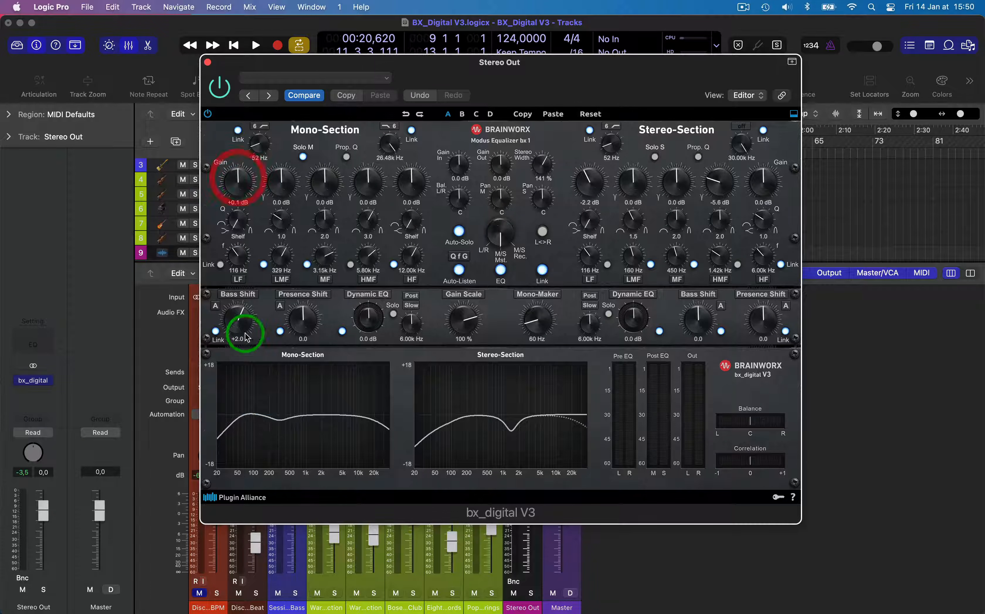
- Set the linked Bass Shift to +2.6 in both sections and turn off its link
{"action": "left_click_drag", "start_coordinate": [241, 323], "coordinate": [239, 315]}
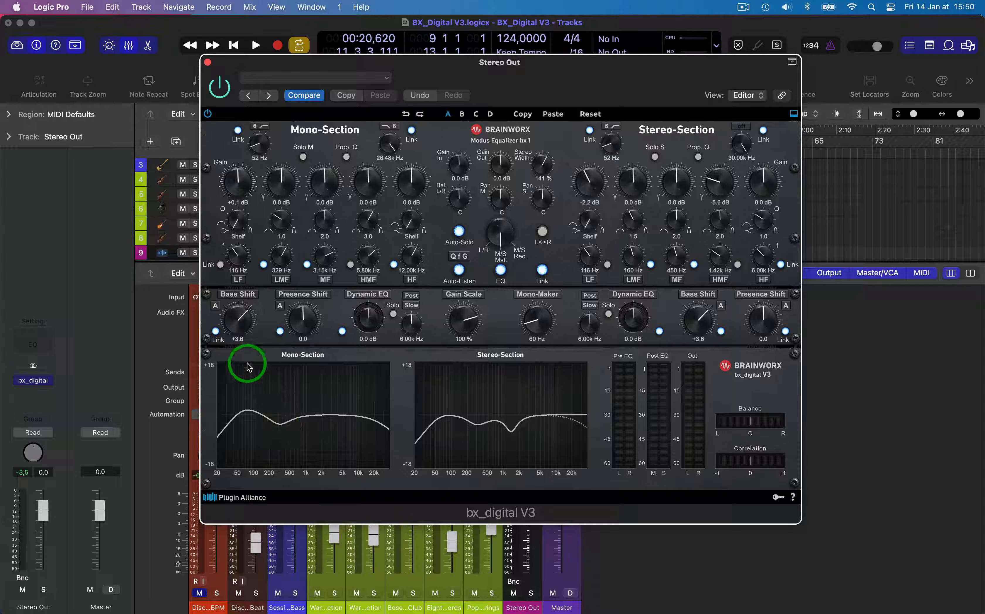
{"action": "left_click_drag", "start_coordinate": [241, 327], "coordinate": [241, 324]}
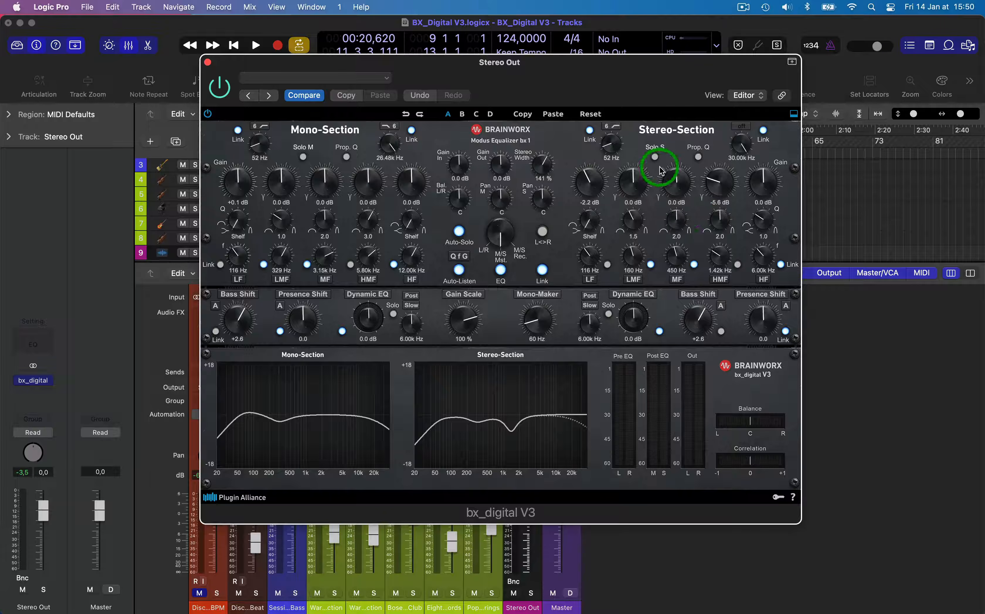
- Set the linked MF gain to -1.5 dB during playback, and unlink the LMF and MF bands
{"action": "key", "text": "space"}
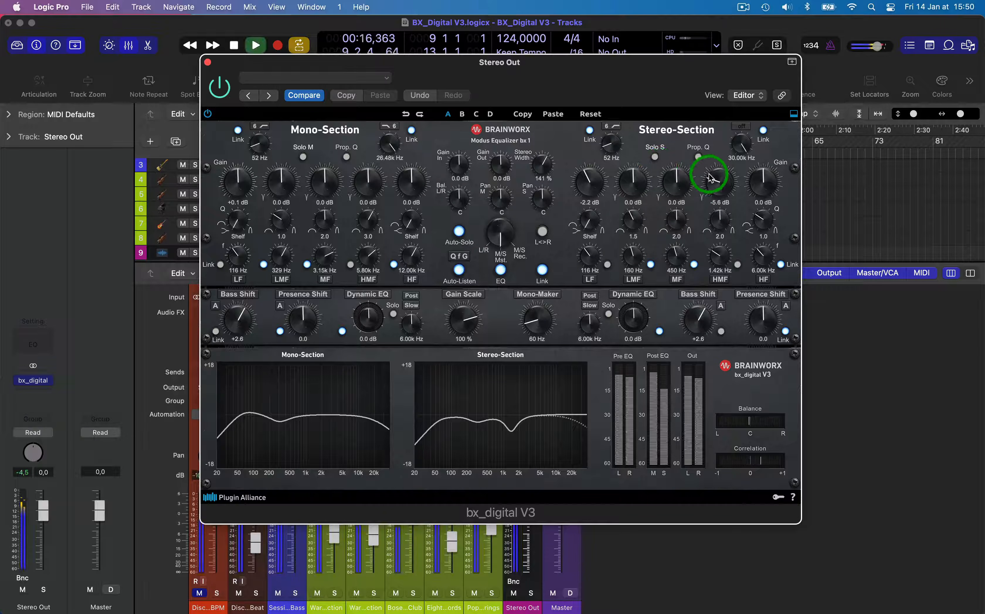
{"action": "mouse_move", "coordinate": [679, 191]}
{"action": "left_mouse_down"}
{"action": "mouse_move", "coordinate": [669, 217]}
{"action": "mouse_move", "coordinate": [671, 190]}
{"action": "left_mouse_up"}
{"action": "key", "text": "space"}
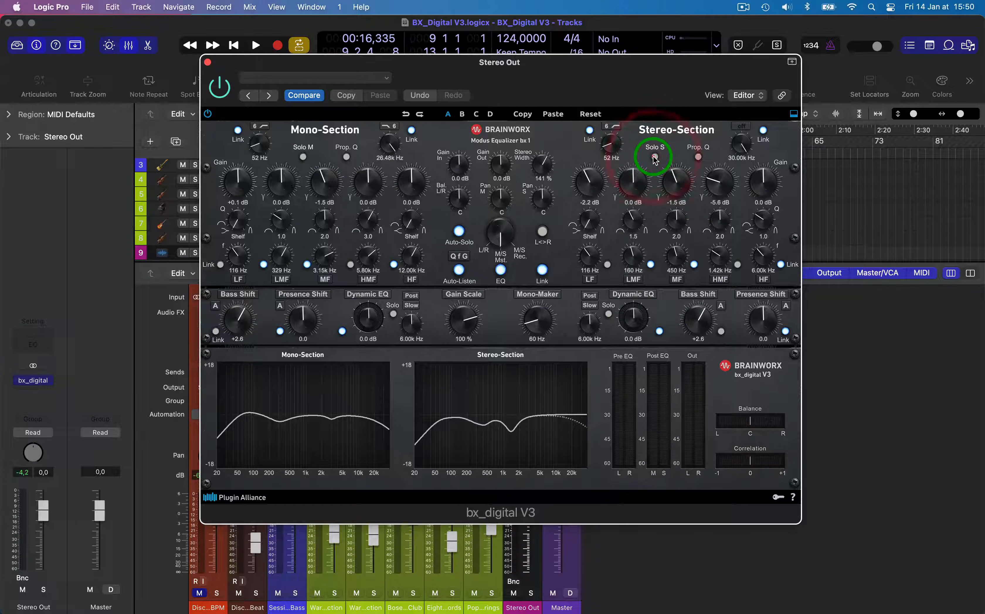
{"action": "left_click", "coordinate": [650, 264]}
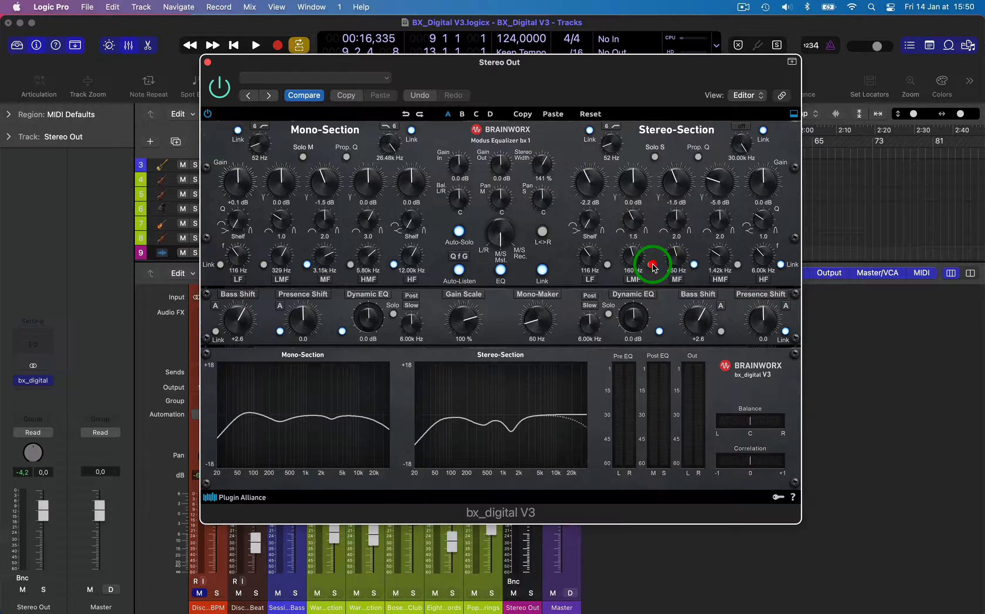
{"action": "left_click", "coordinate": [697, 264]}
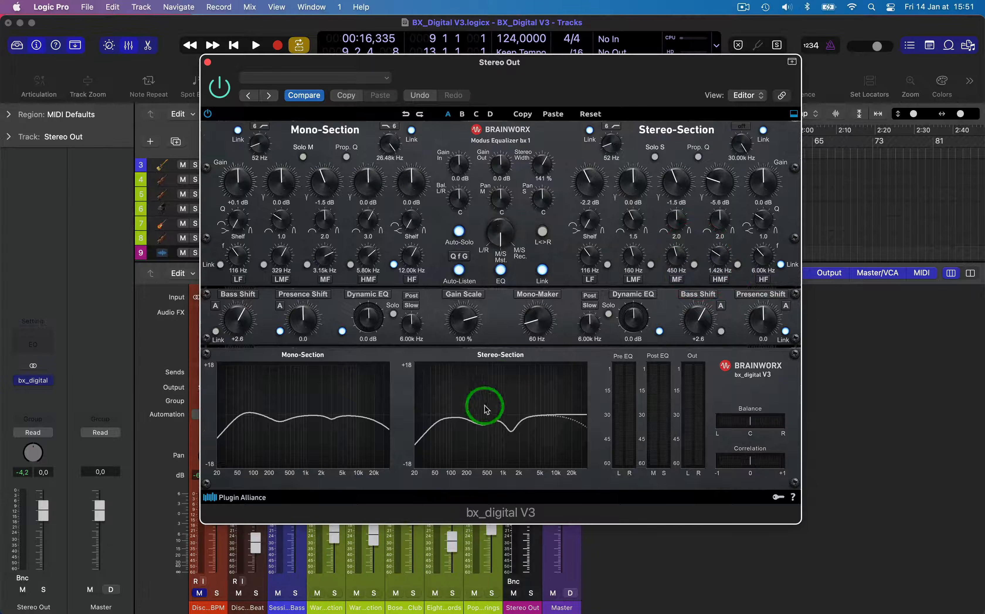
- Set the Stereo-Section gains to -0.4 dB for MF and -9.1 dB for HMF, and the Stereo Width to 140 %
{"action": "left_click_drag", "start_coordinate": [677, 181], "coordinate": [709, 226]}
{"action": "key", "text": "space"}
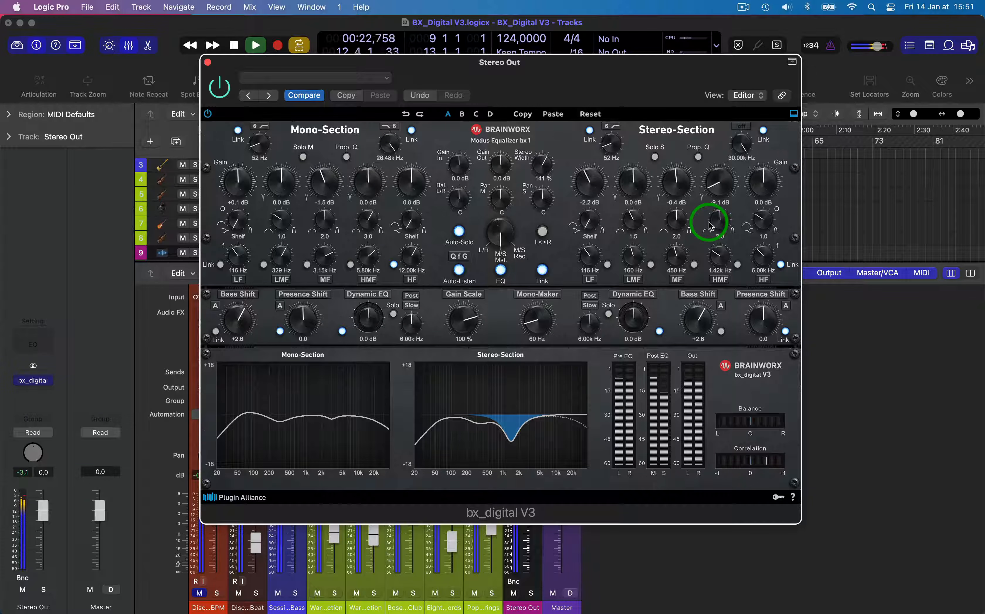
{"action": "key", "text": "space"}
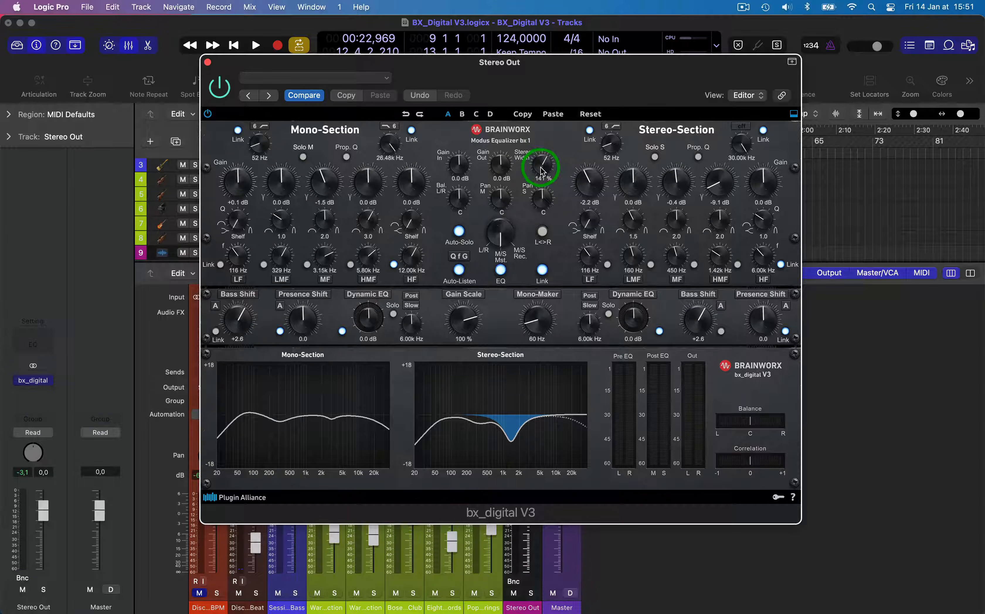
{"action": "left_click_drag", "start_coordinate": [541, 166], "coordinate": [542, 167]}
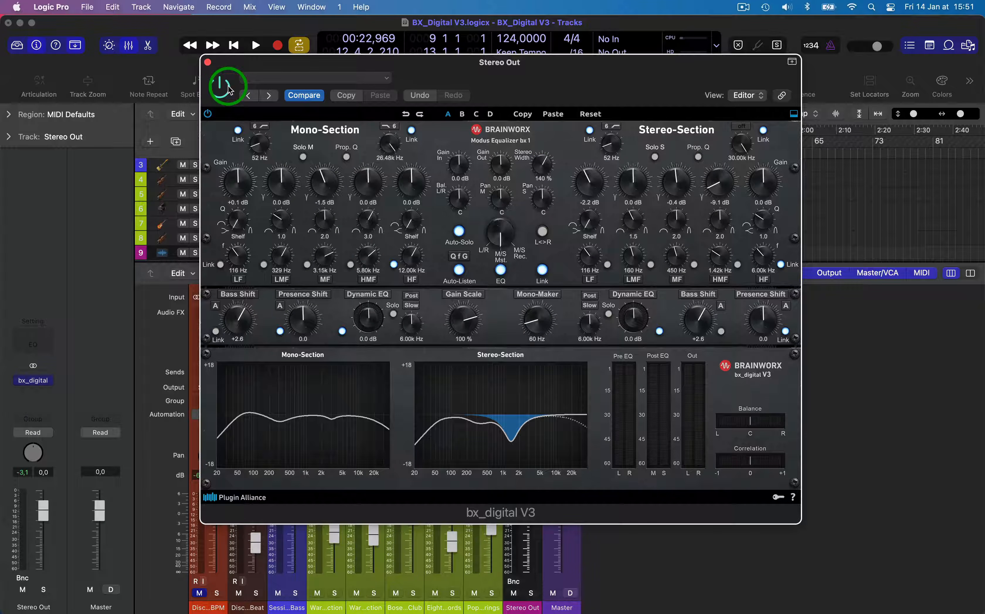
- Play the looped section while repeatedly bypassing and re-enabling the Stereo Out EQ to compare the sound
{"action": "key", "text": "space"}
{"action": "left_click", "coordinate": [218, 90]}
{"action": "left_click", "coordinate": [218, 91]}
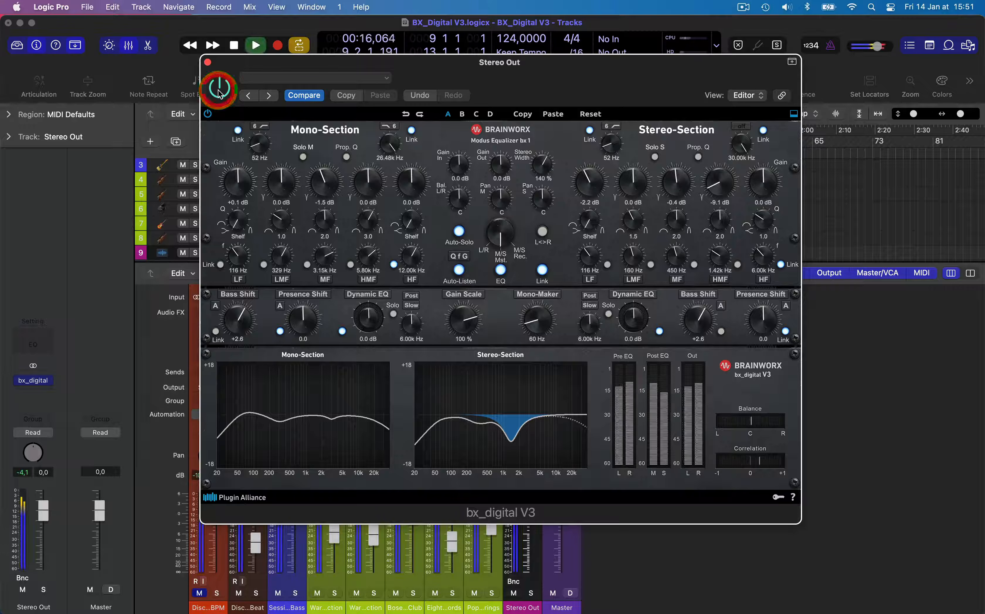
{"action": "left_click", "coordinate": [218, 90]}
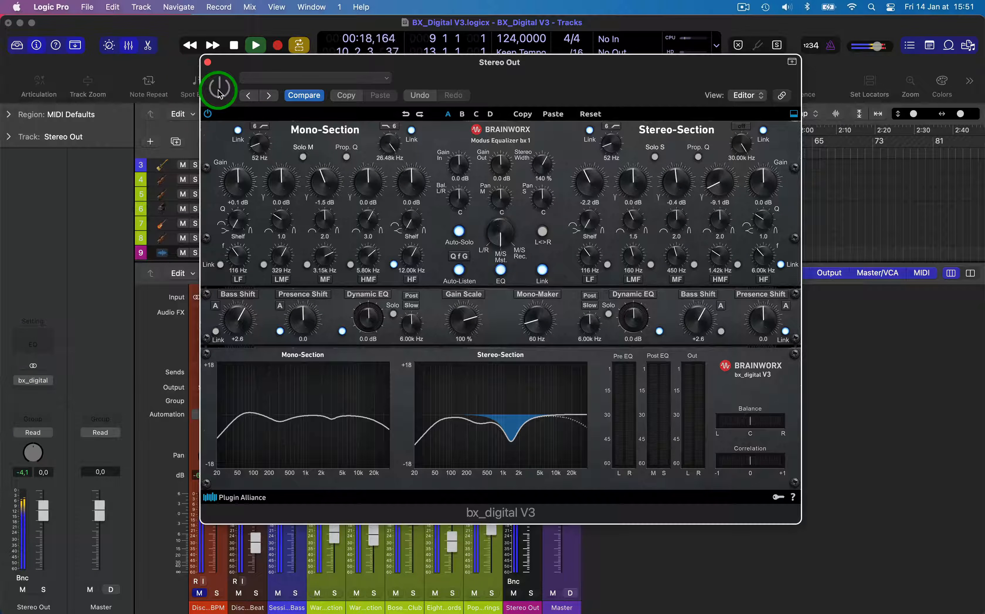
{"action": "left_click", "coordinate": [218, 91]}
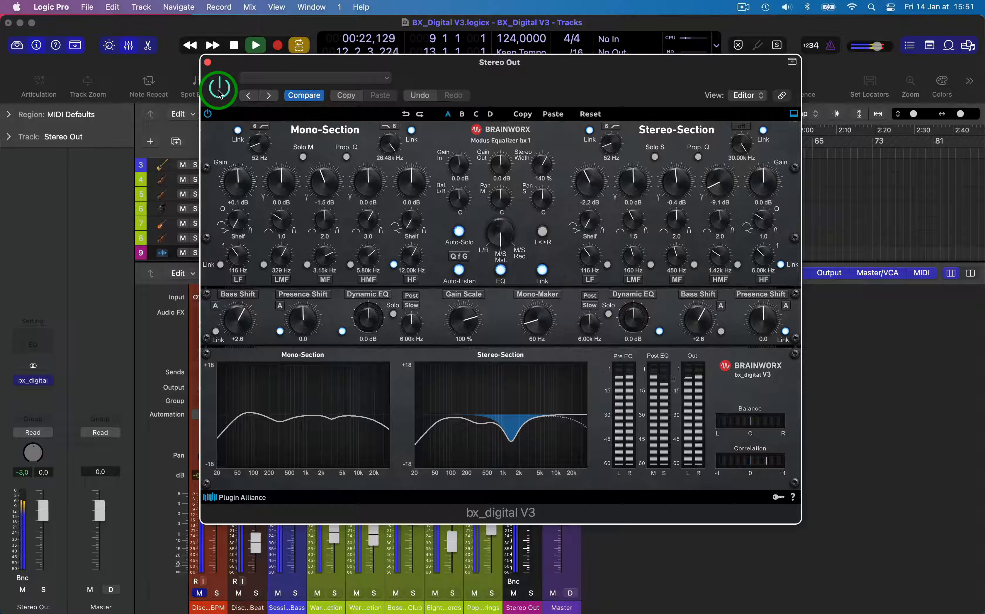
{"action": "left_click", "coordinate": [218, 91]}
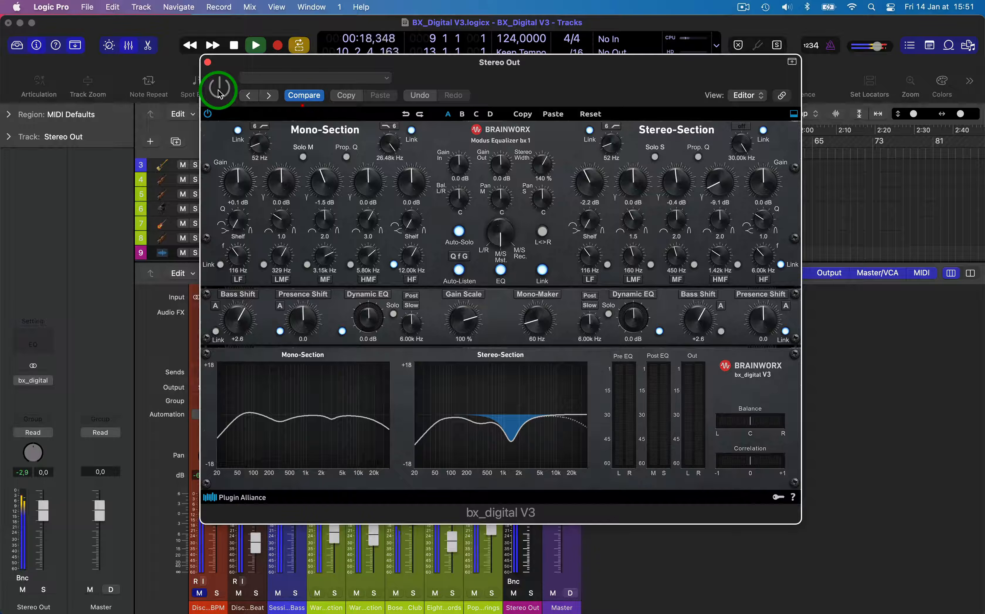
{"action": "left_click", "coordinate": [218, 90]}
{"action": "key", "text": "space"}
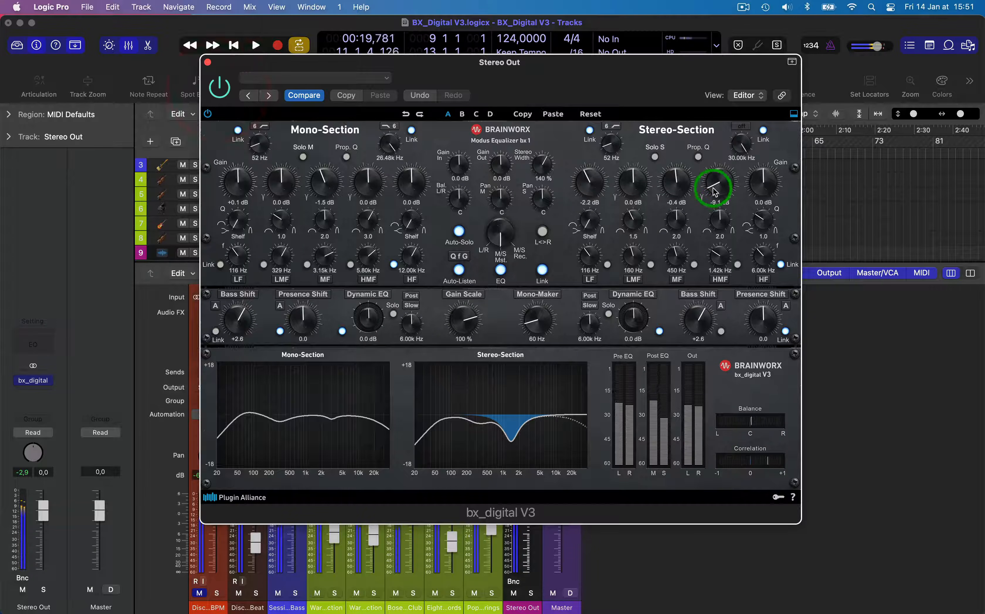
- Set the Stereo-Section HMF gain to -2.4 dB and compare the processed and bypassed sound during playback
{"action": "left_click_drag", "start_coordinate": [714, 191], "coordinate": [707, 160]}
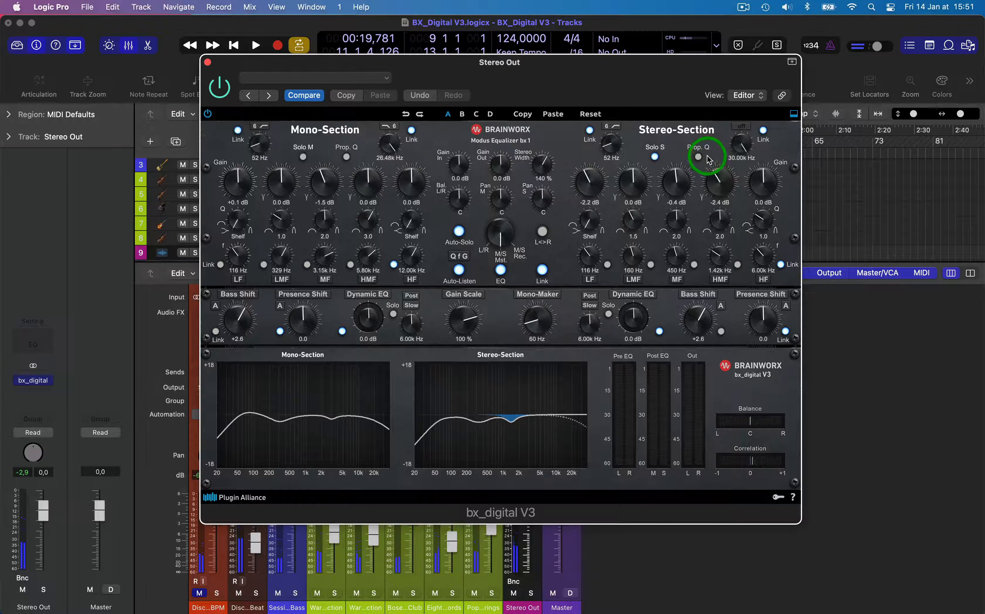
{"action": "key", "text": "space"}
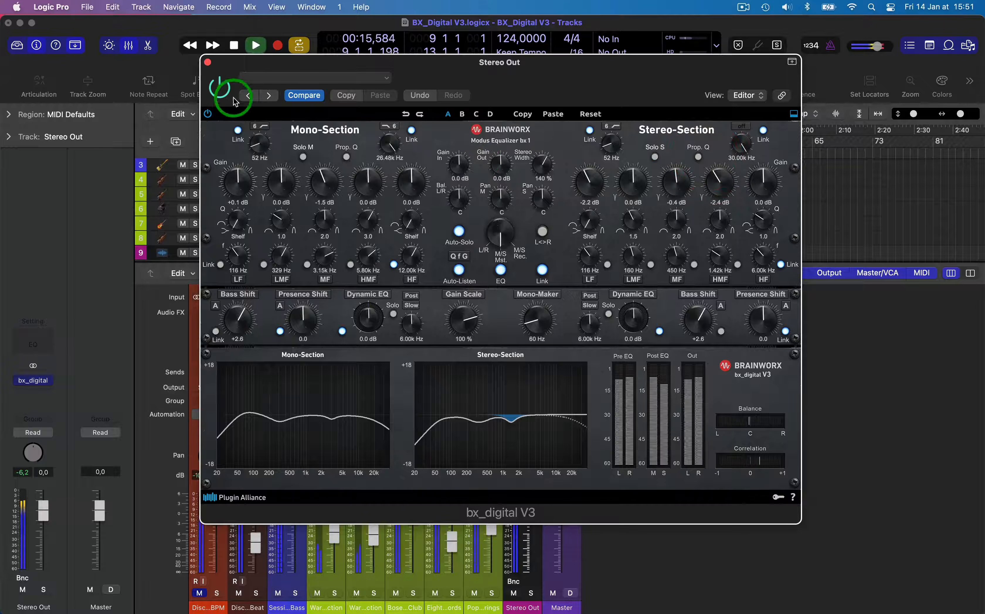
{"action": "left_click", "coordinate": [218, 90]}
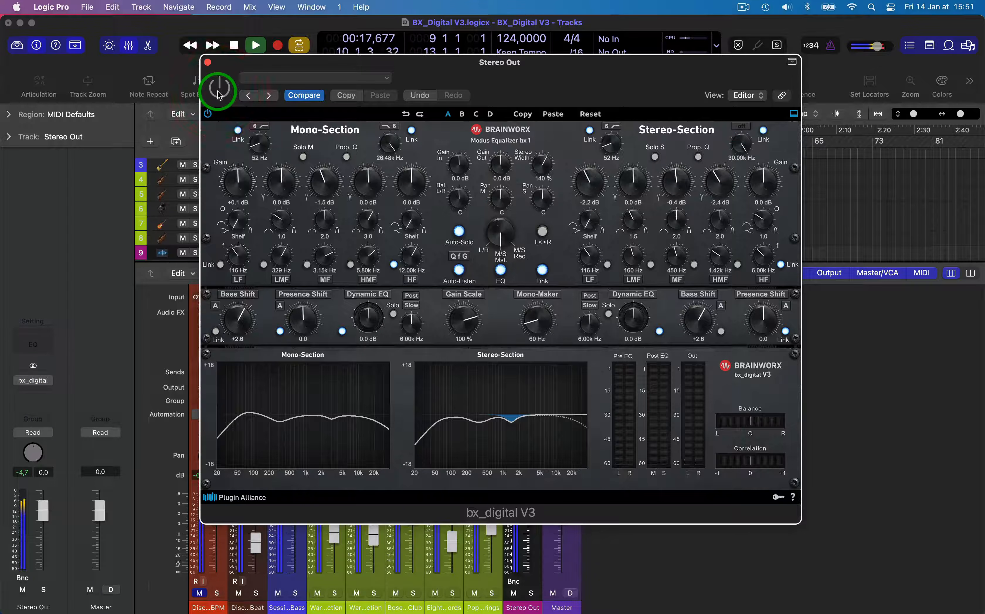
{"action": "left_click", "coordinate": [218, 90]}
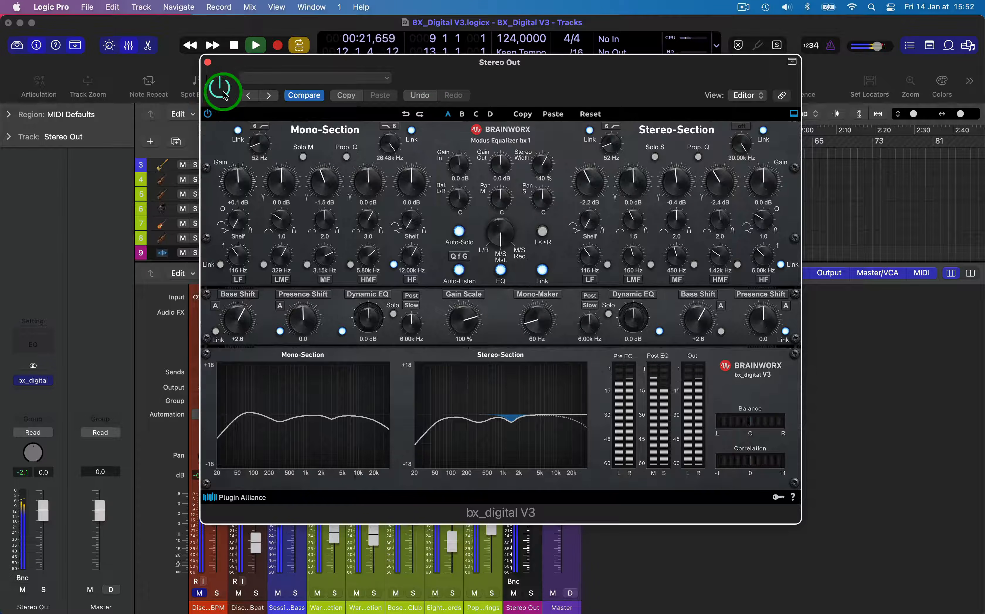
{"action": "key", "text": "space"}
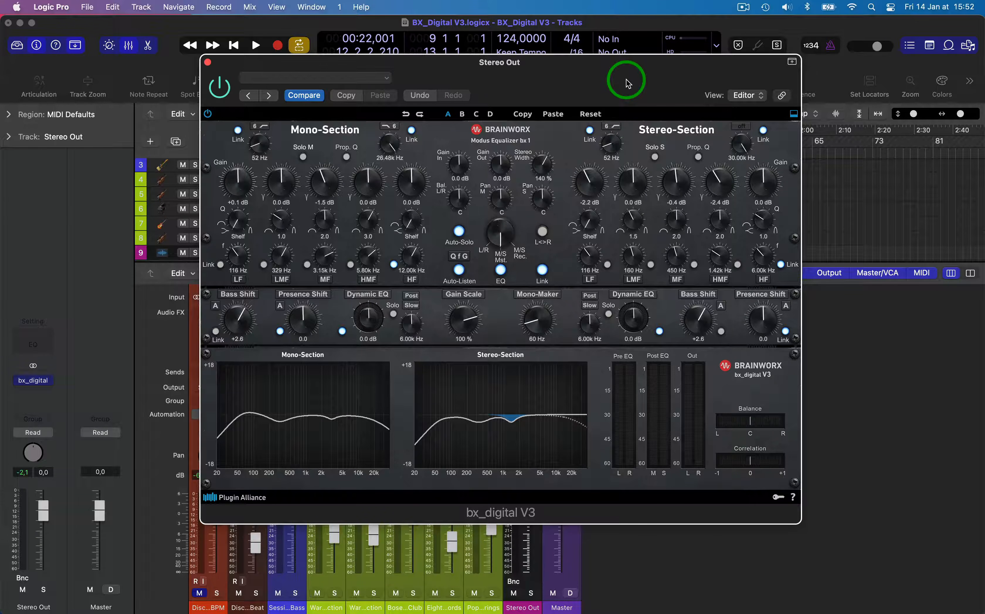
- Close the Stereo Out EQ and open the bx_digital V3 mix plug-in on the Disco Clap Beat channel
{"action": "left_click_drag", "start_coordinate": [626, 80], "coordinate": [623, 82]}
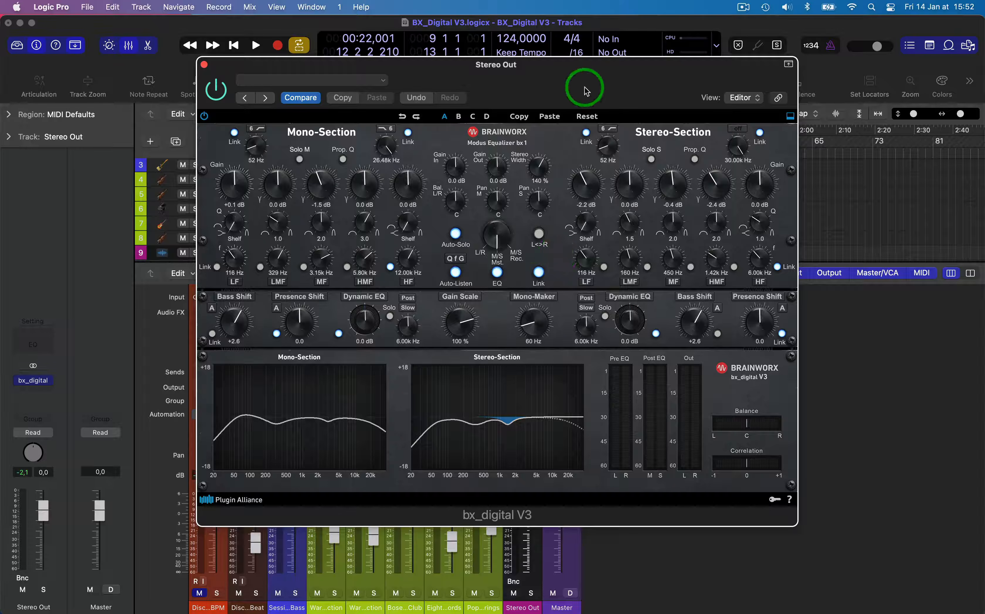
{"action": "left_click", "coordinate": [204, 65]}
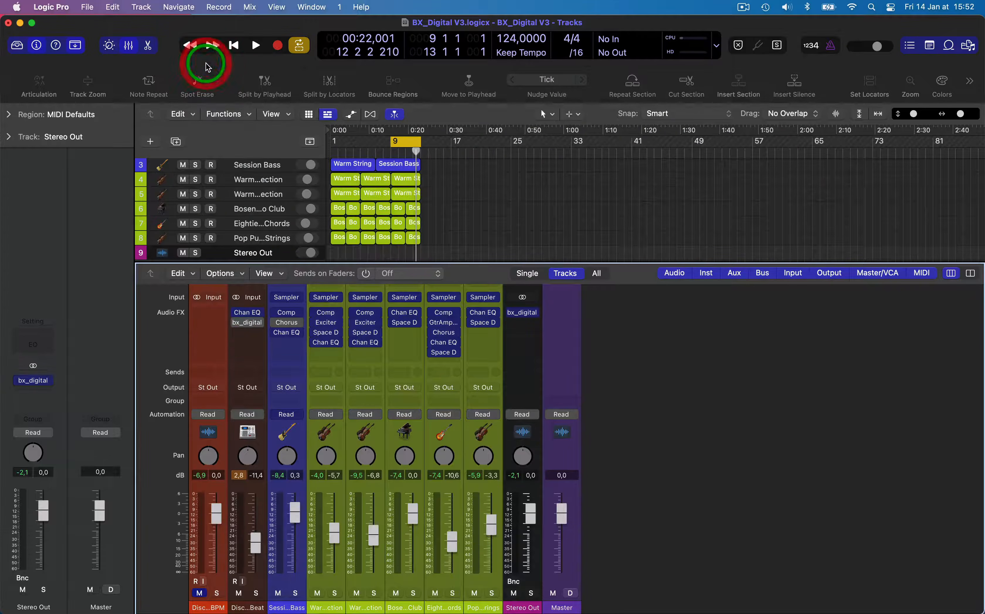
{"action": "left_click", "coordinate": [248, 324]}
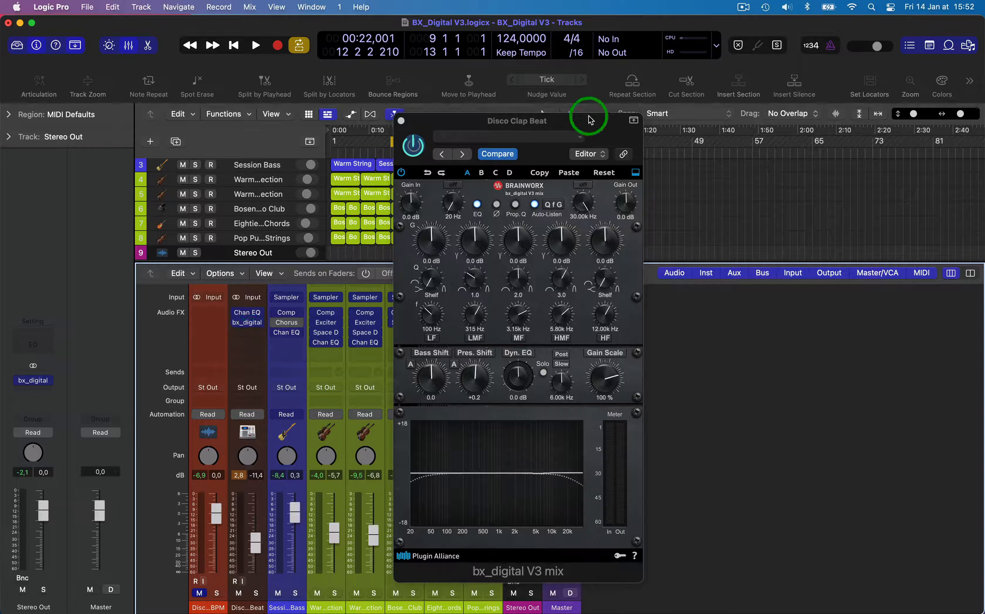
{"action": "left_click", "coordinate": [588, 129]}
{"action": "left_click_drag", "start_coordinate": [588, 129], "coordinate": [649, 96]}
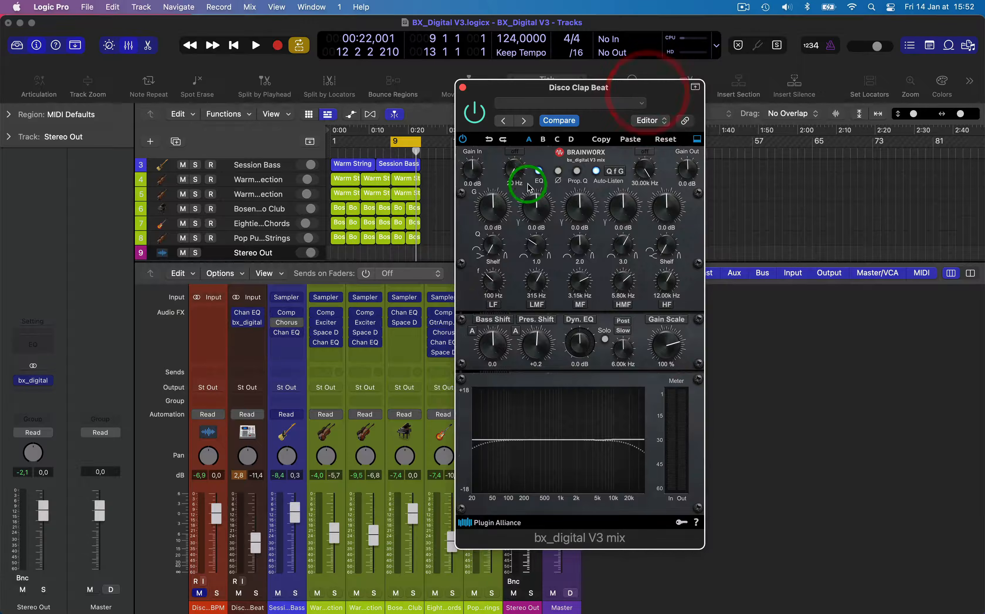
- Solo the Disco Clap Beat channel and set its EQ's LF gain to +2.0 dB during playback
{"action": "left_click", "coordinate": [255, 595]}
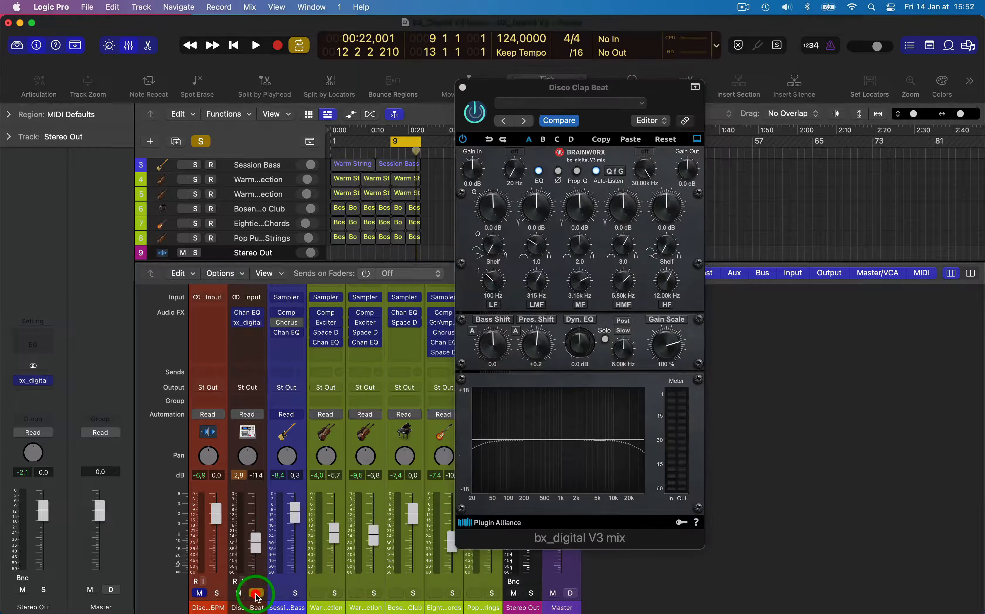
{"action": "key", "text": "space"}
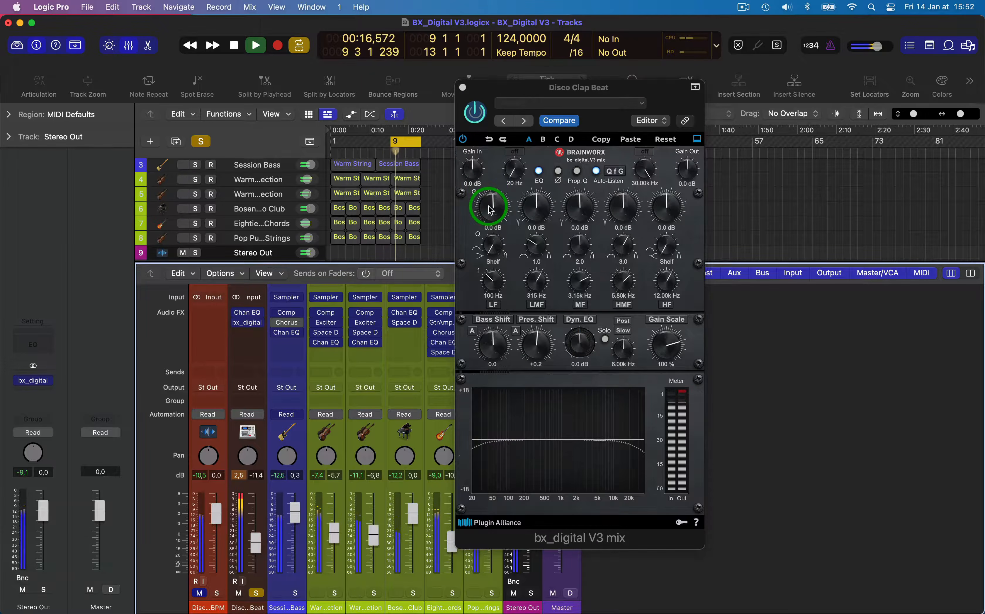
{"action": "mouse_move", "coordinate": [489, 209]}
{"action": "left_mouse_down"}
{"action": "mouse_move", "coordinate": [492, 169]}
{"action": "mouse_move", "coordinate": [491, 203]}
{"action": "left_mouse_up"}
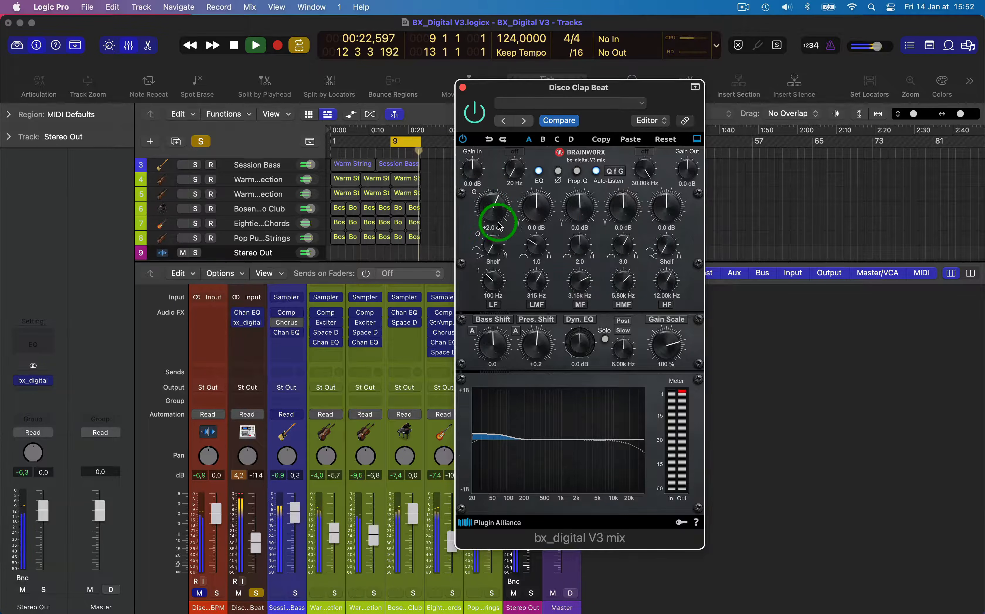
{"action": "key", "text": "space"}
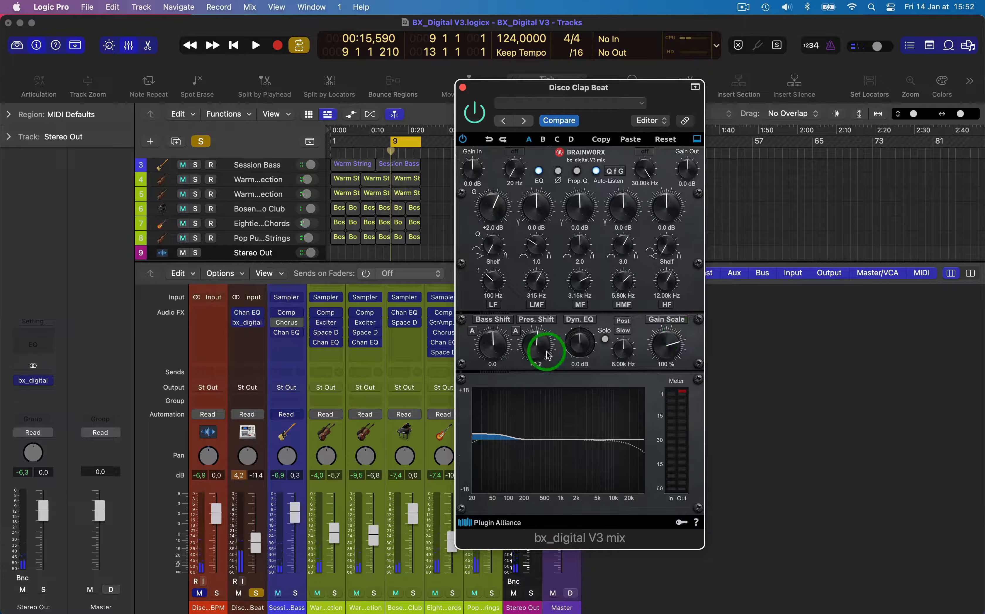
- Set the Disco Clap Beat EQ's Pres. Shift to +0.7 and its high-cut filter to 21.54 kHz
{"action": "mouse_move", "coordinate": [547, 355]}
{"action": "left_mouse_down"}
{"action": "mouse_move", "coordinate": [532, 321]}
{"action": "mouse_move", "coordinate": [530, 343]}
{"action": "mouse_move", "coordinate": [530, 310]}
{"action": "mouse_move", "coordinate": [549, 373]}
{"action": "left_mouse_up"}
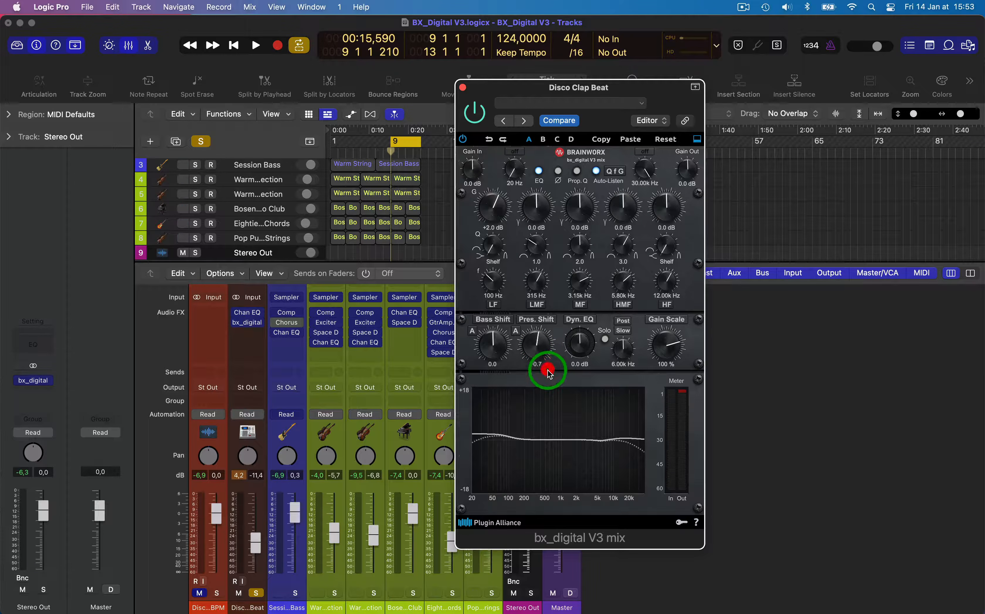
{"action": "left_click", "coordinate": [625, 208]}
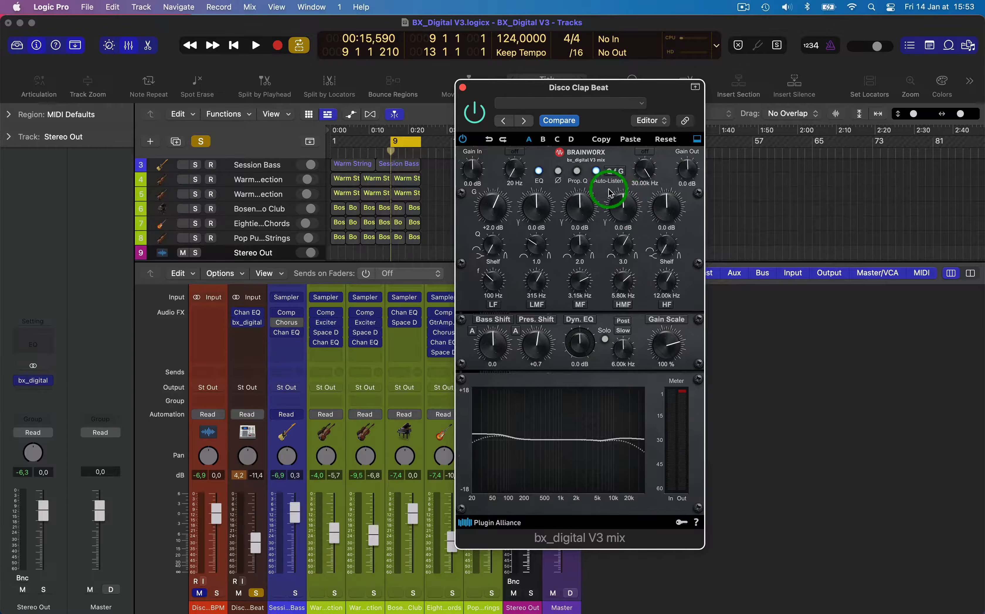
{"action": "left_click_drag", "start_coordinate": [650, 179], "coordinate": [664, 188]}
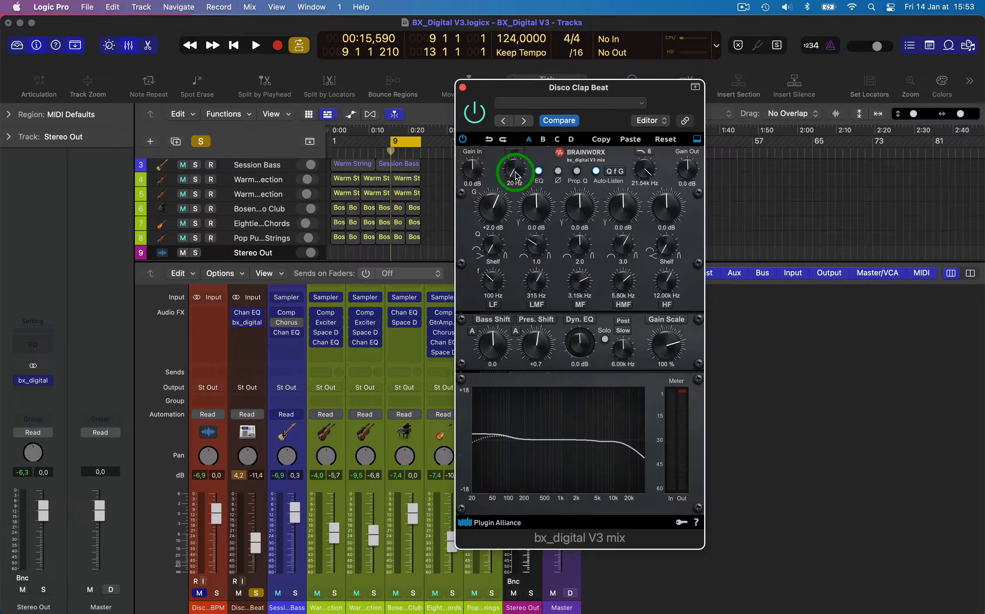
- Close the Disco Clap Beat EQ and reopen bx_digital V3 on the Stereo Out channel
{"action": "left_click", "coordinate": [463, 88]}
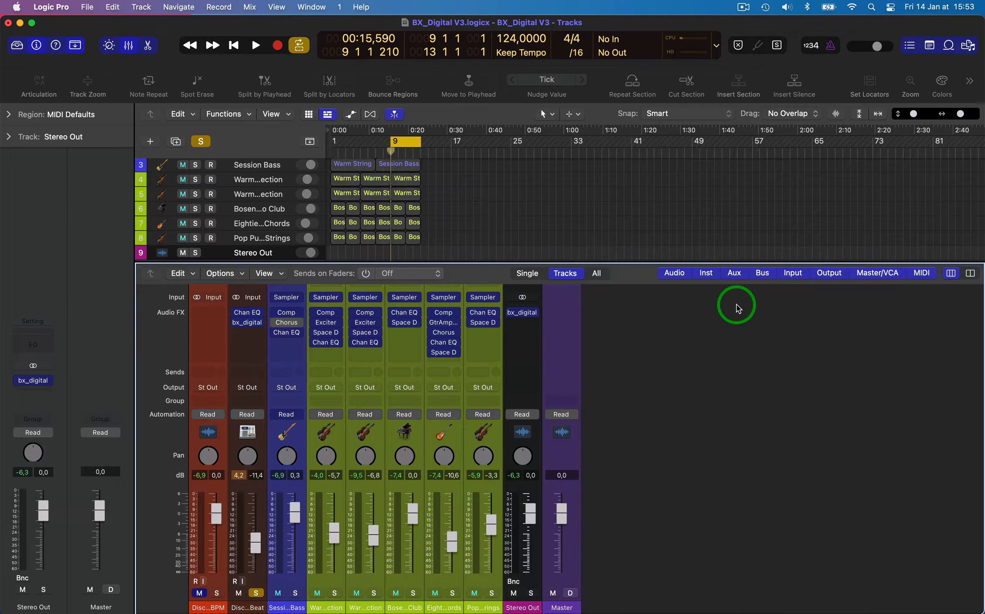
{"action": "left_click", "coordinate": [528, 319]}
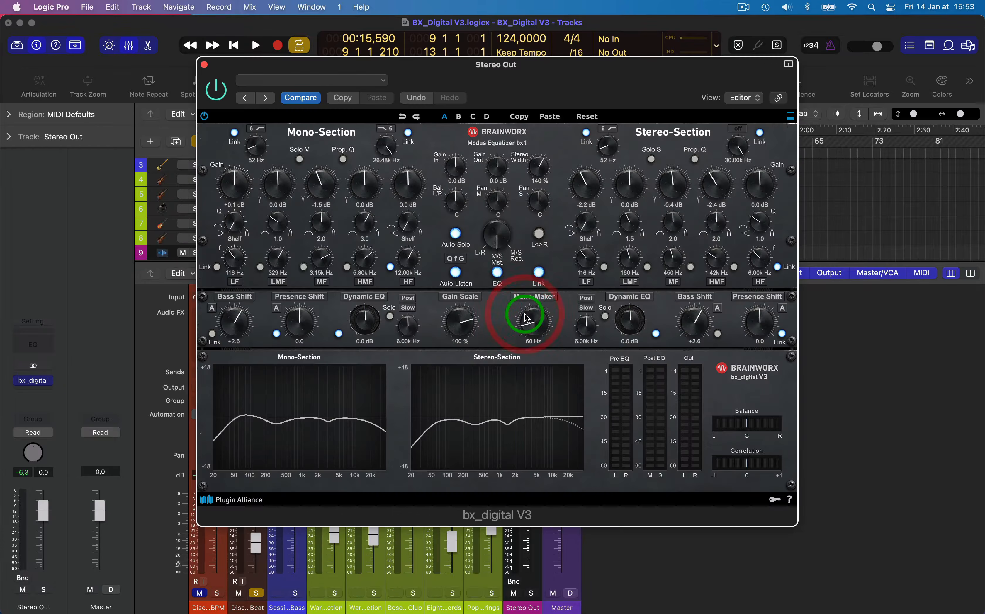